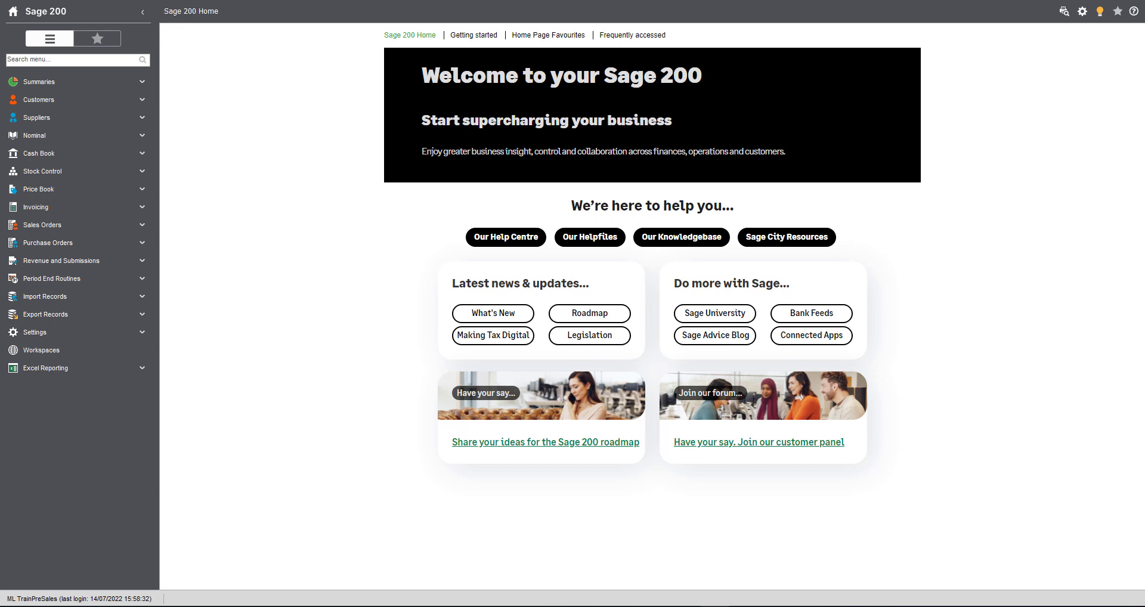
# - Follow the home page link 'Share your ideas for the Sage 200 roadmap'
pyautogui.click(493, 335)
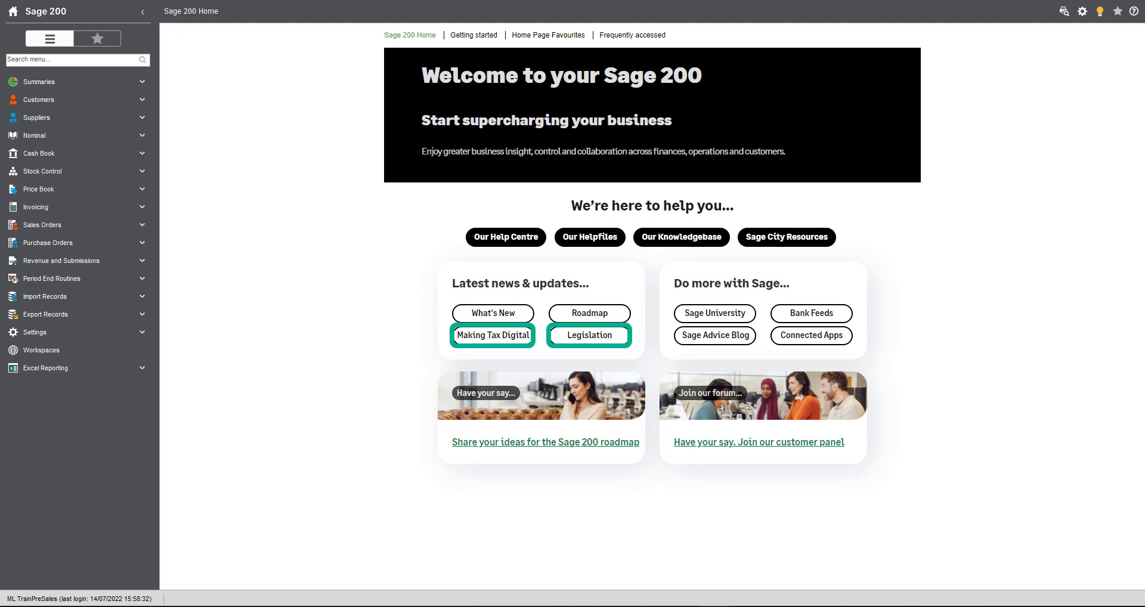
# - Browse the Sage 200 roadmap Ideas Hub list and start joining the Sage 200 UK group
pyautogui.click(537, 442)
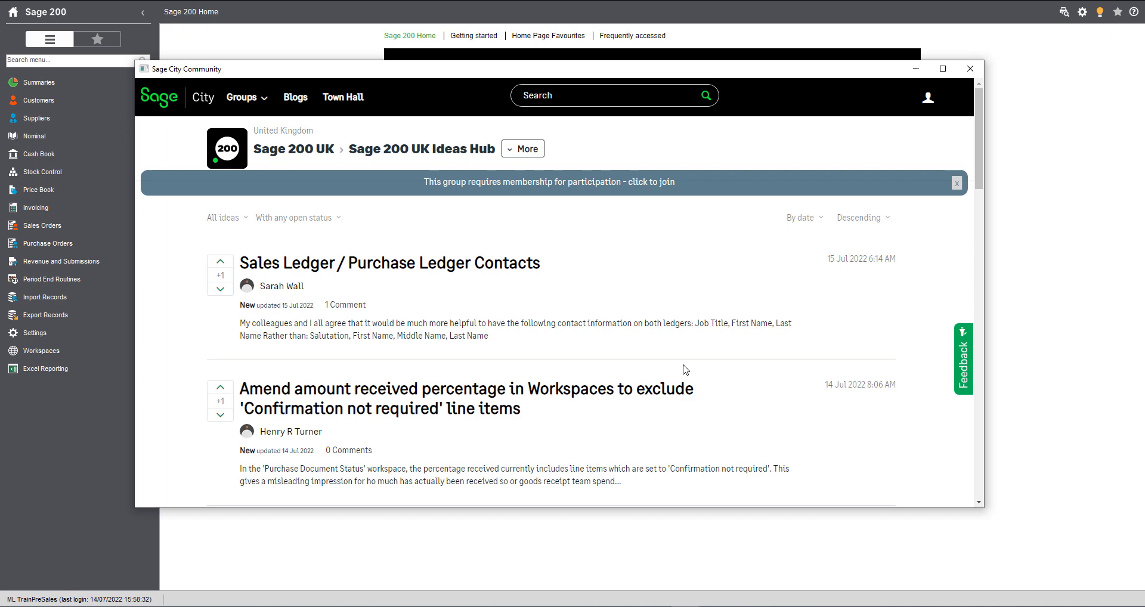
pyautogui.scroll(-5, 685, 369)
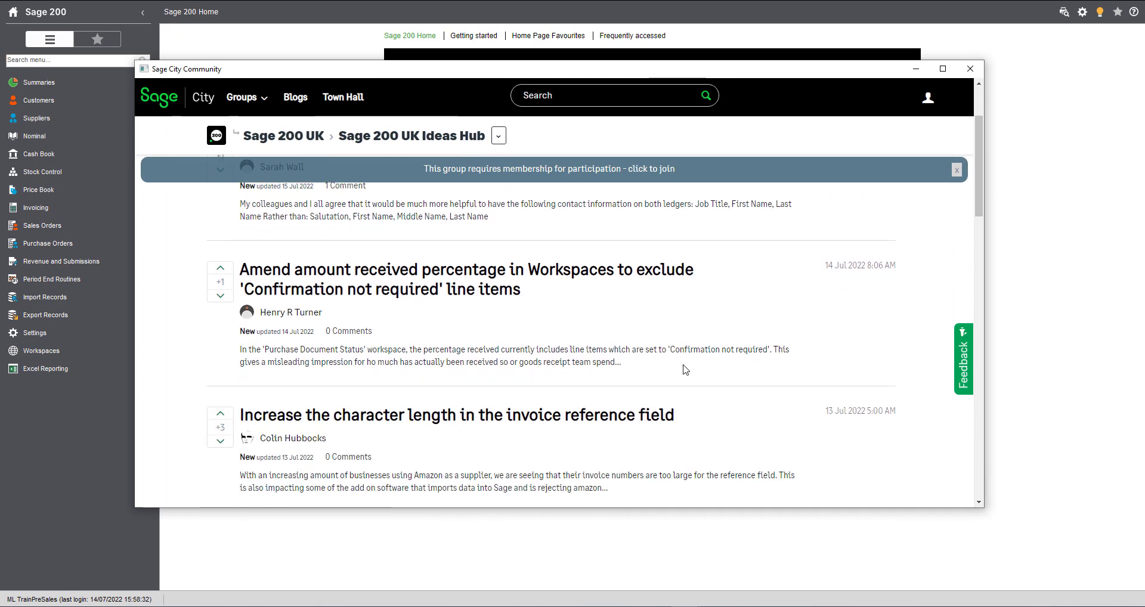
pyautogui.scroll(-6, 685, 370)
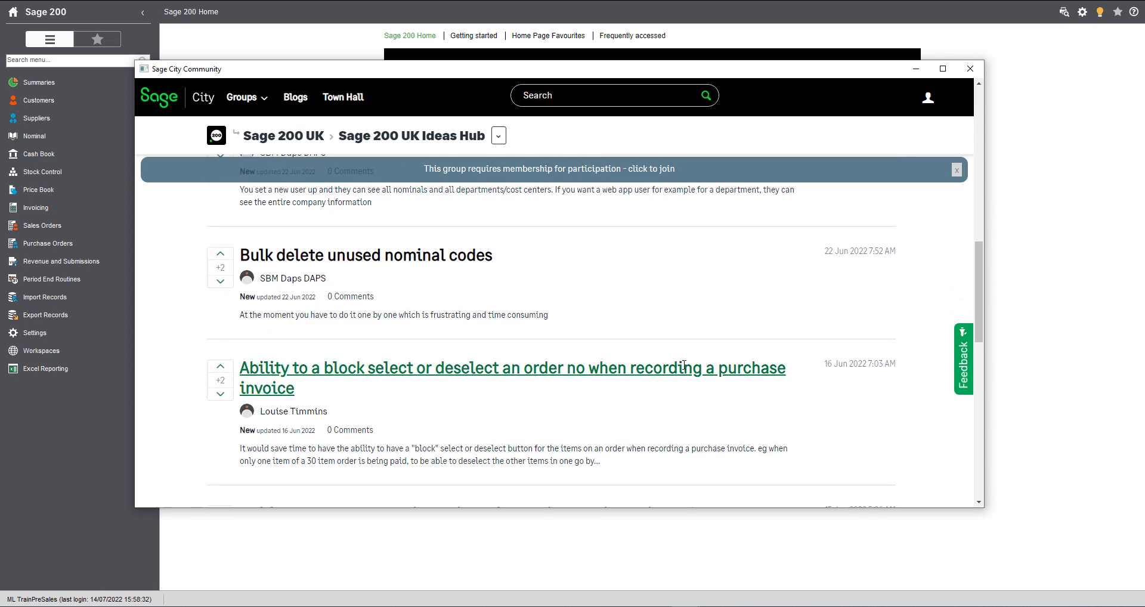
pyautogui.scroll(11, 572, 208)
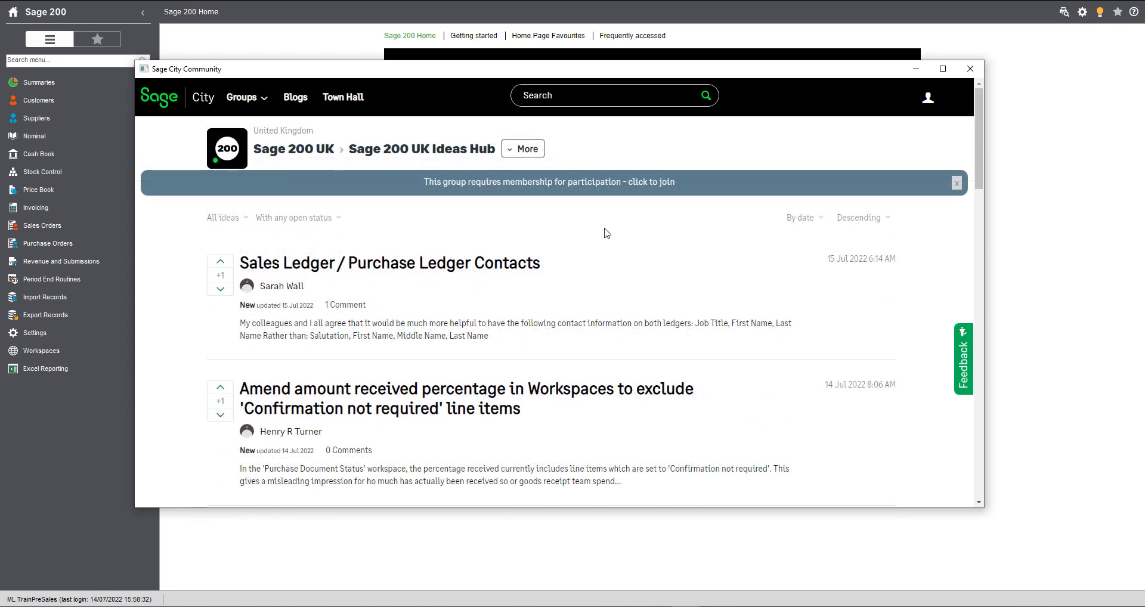
pyautogui.click(649, 188)
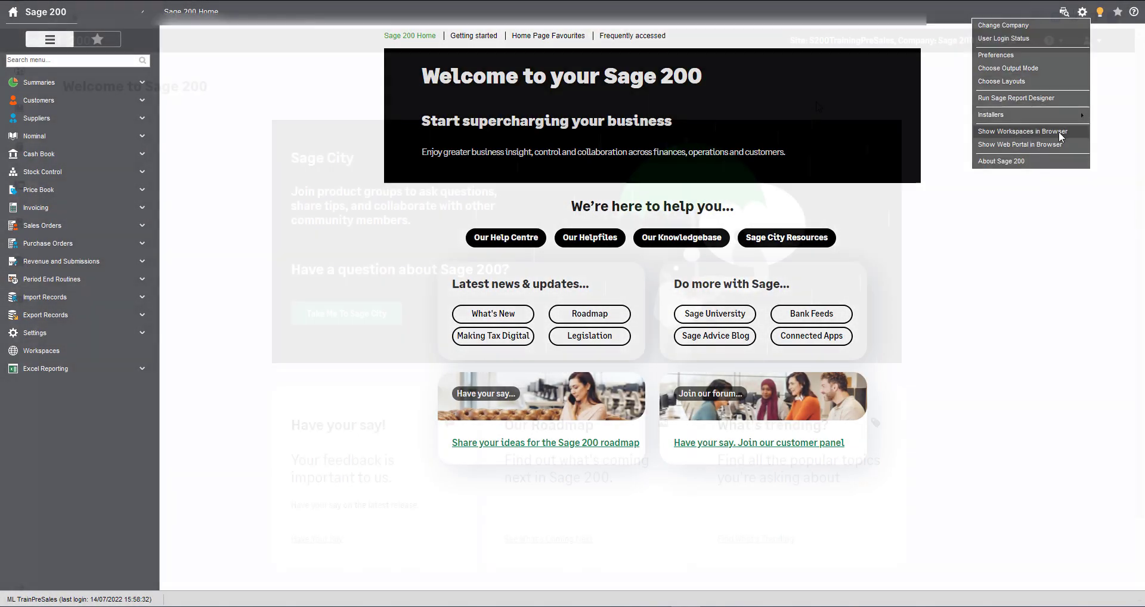
# - In the Web Portal, go to Sales Orders Processing > Goods Despatched and Received > Confirm Goods Despatched
pyautogui.click(1052, 143)
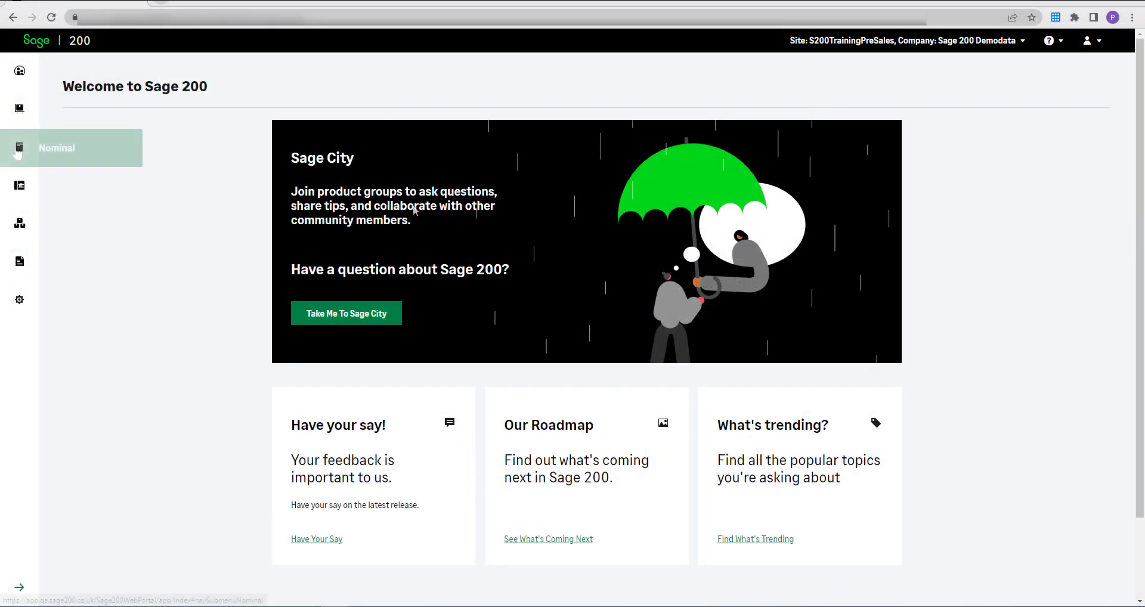
pyautogui.click(26, 268)
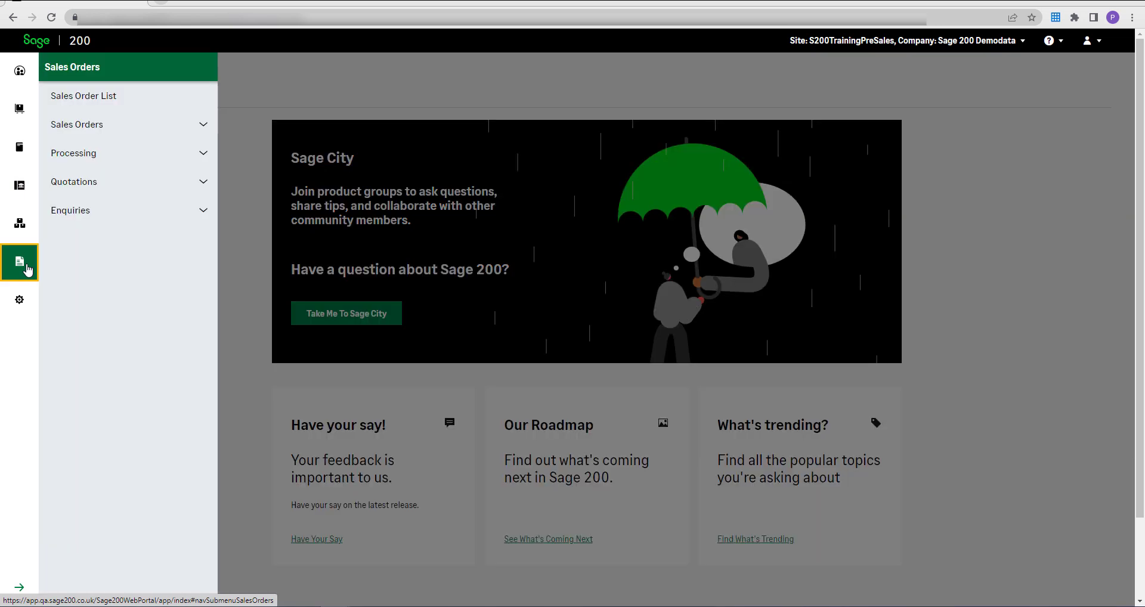
pyautogui.click(182, 153)
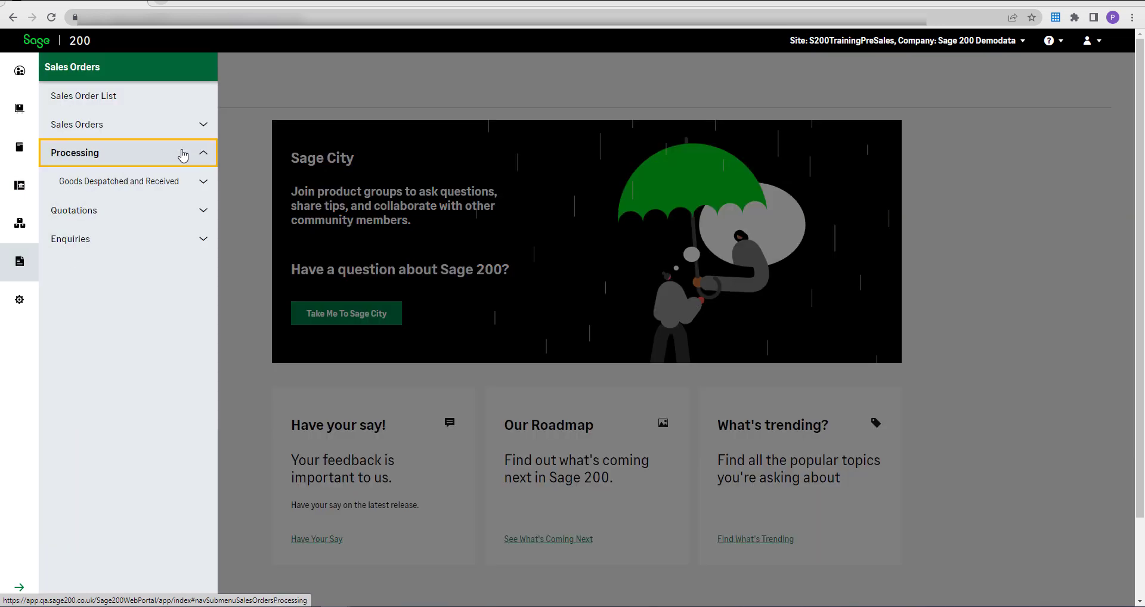
pyautogui.click(177, 187)
pyautogui.click(171, 211)
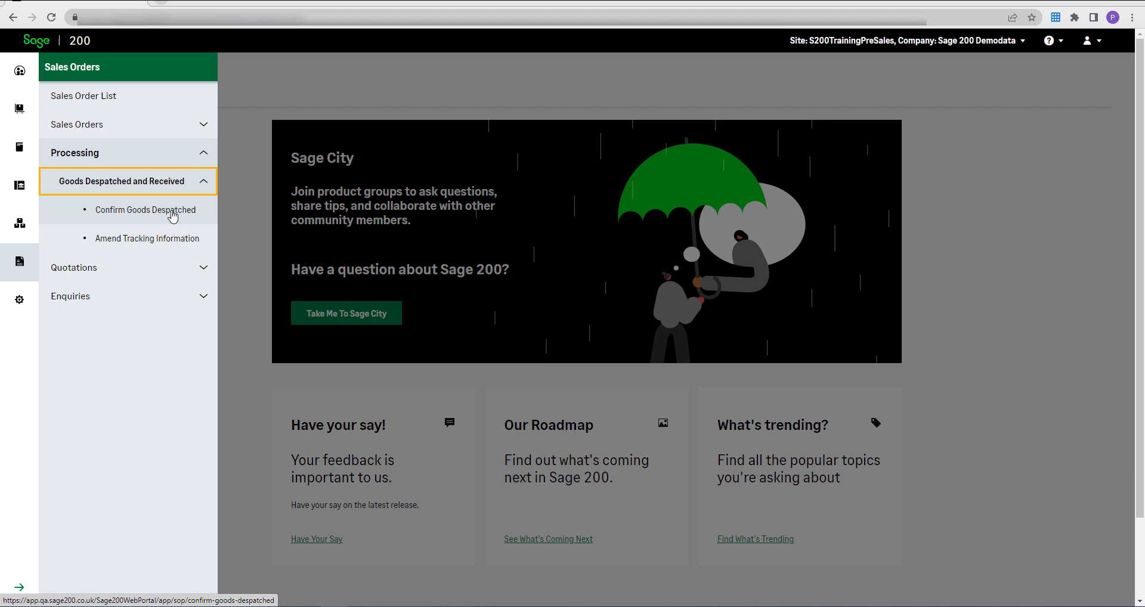
pyautogui.click(410, 185)
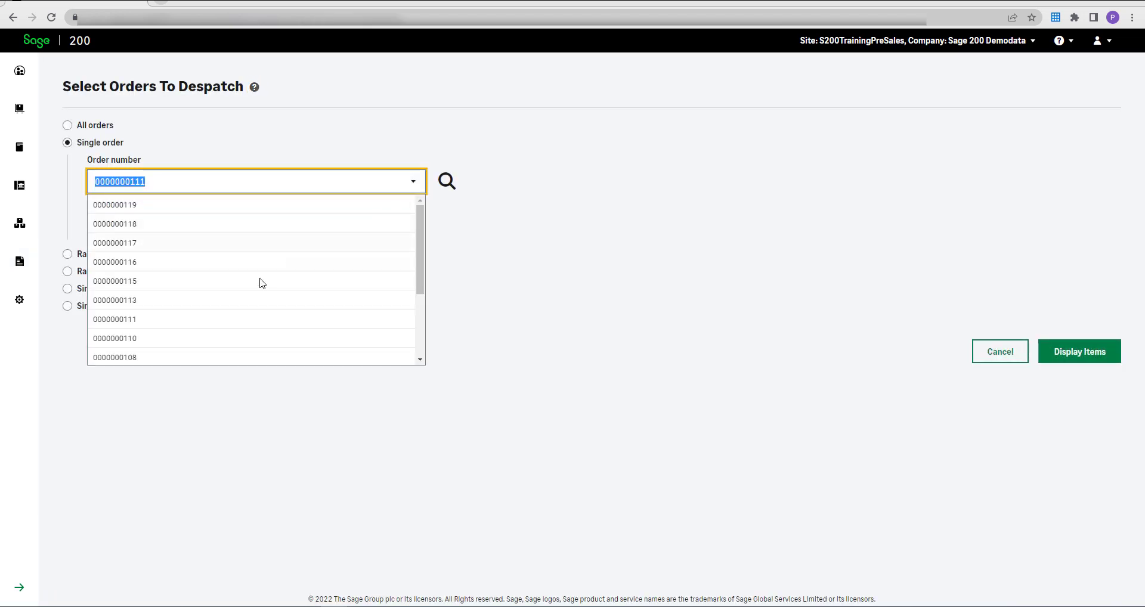
pyautogui.click(188, 302)
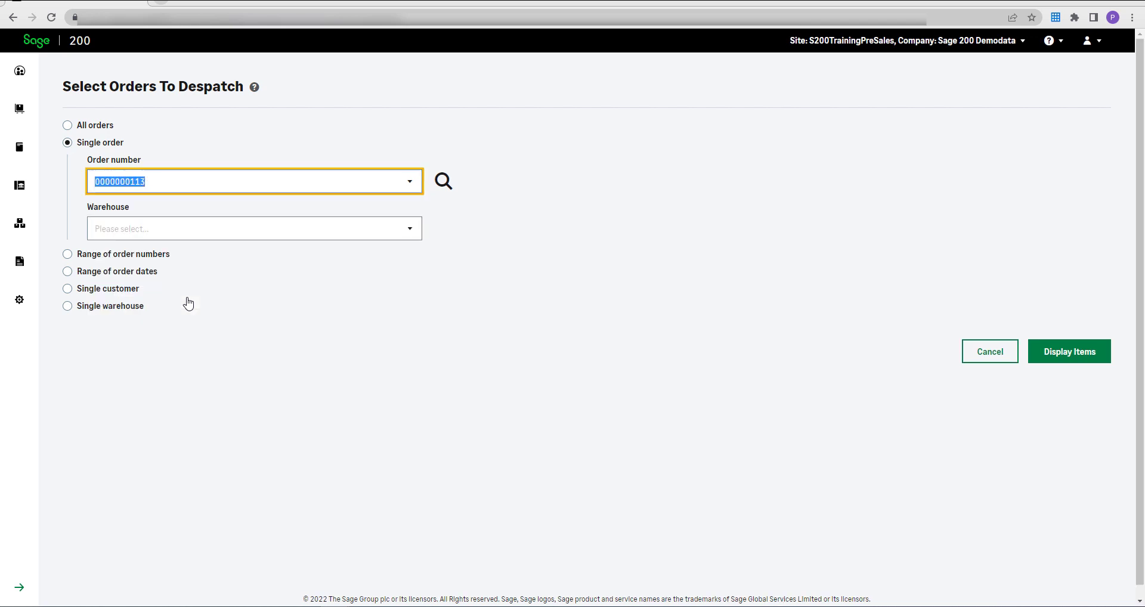
pyautogui.click(1085, 361)
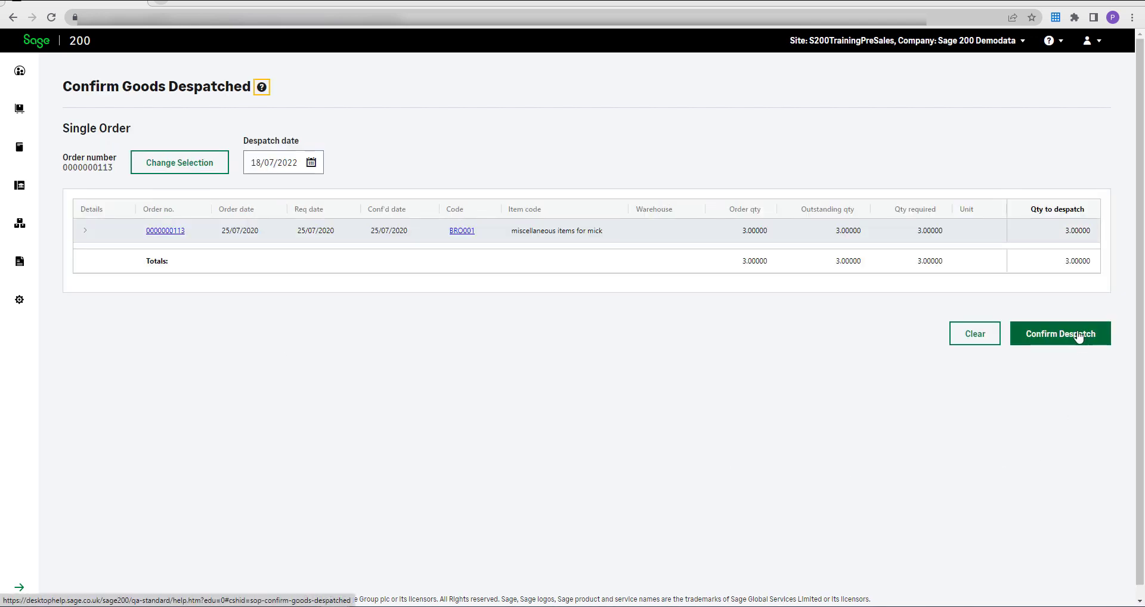
pyautogui.click(1080, 335)
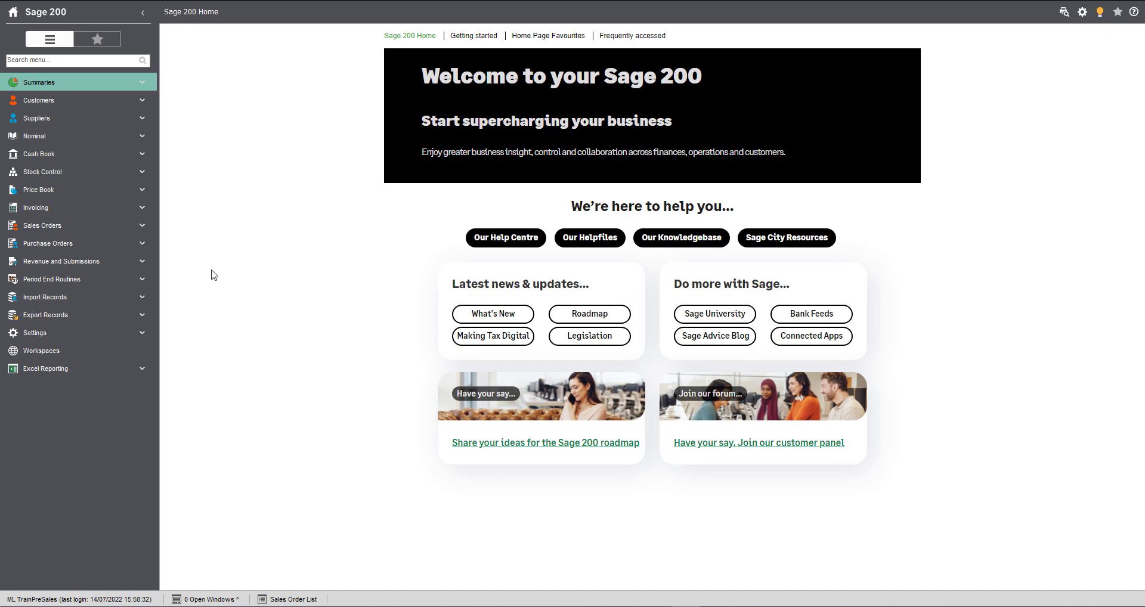
# - Enable 'Record tracking on despatch' on the Printing and Tracking tab of Invoice and Order Settings
pyautogui.click(125, 334)
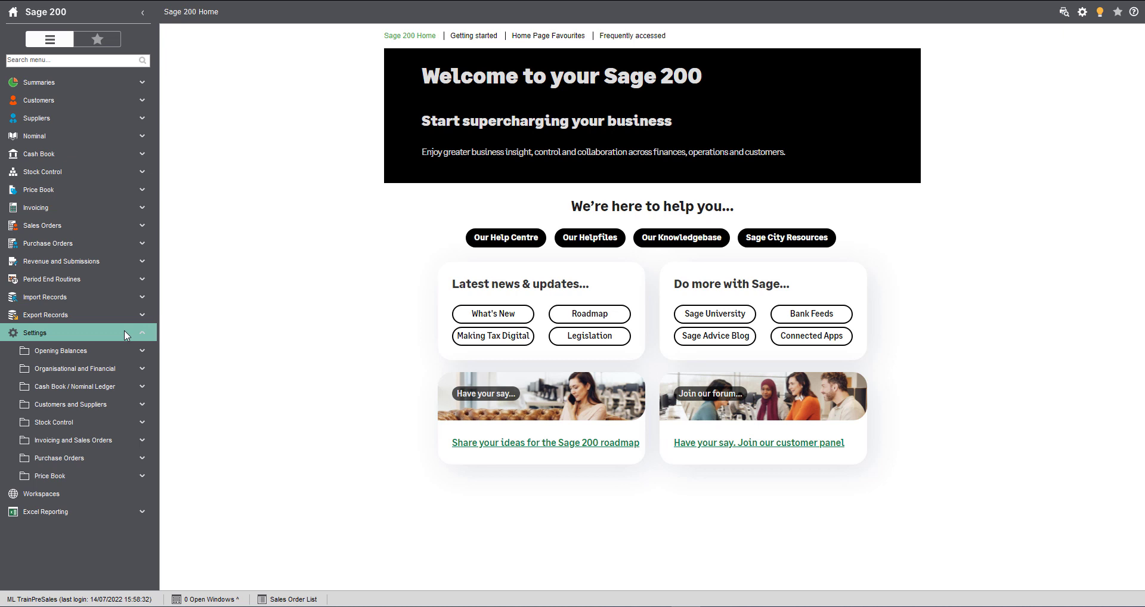
pyautogui.click(127, 440)
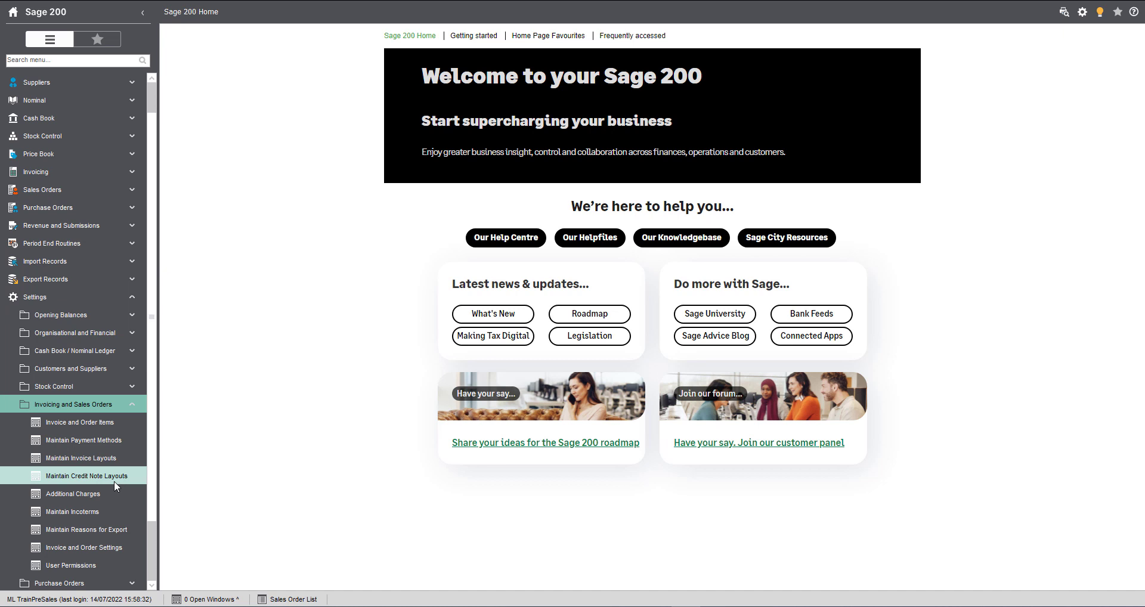
pyautogui.click(96, 549)
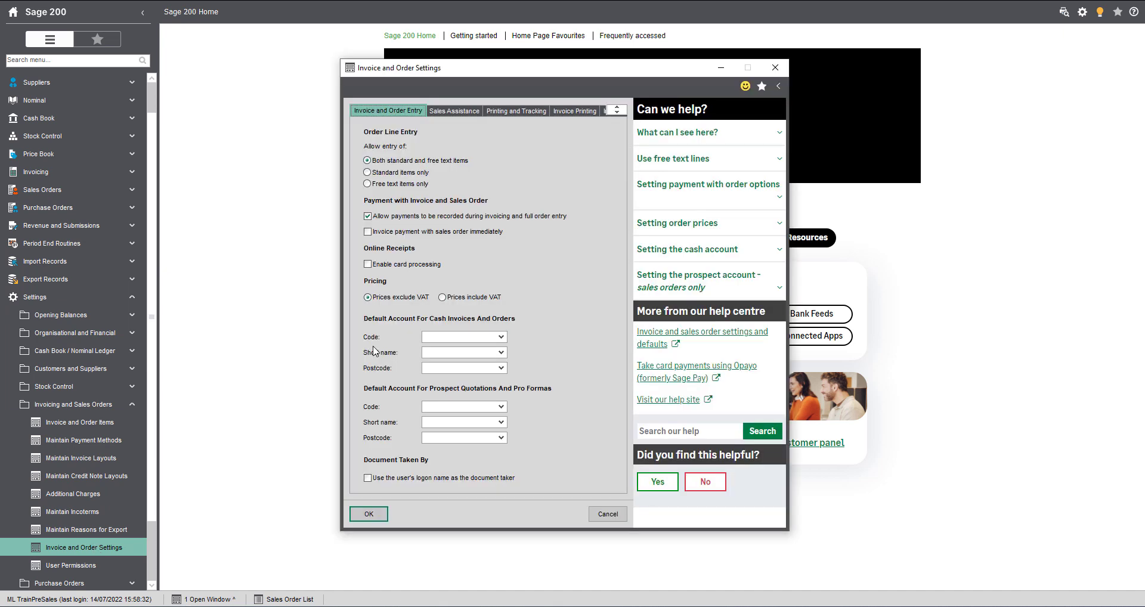
pyautogui.click(533, 113)
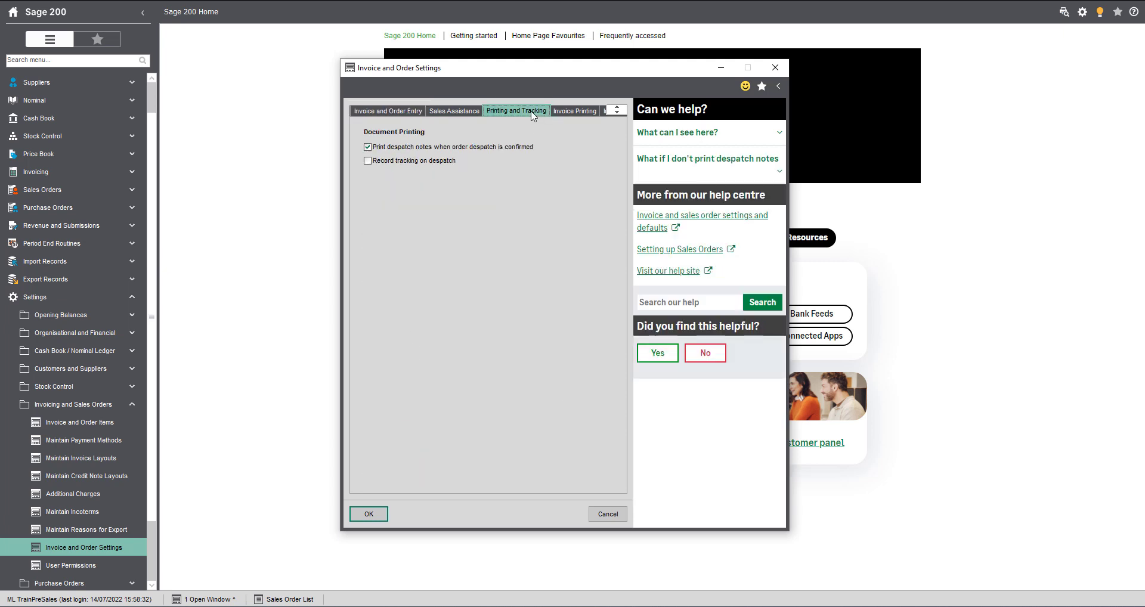
pyautogui.click(367, 162)
pyautogui.click(370, 515)
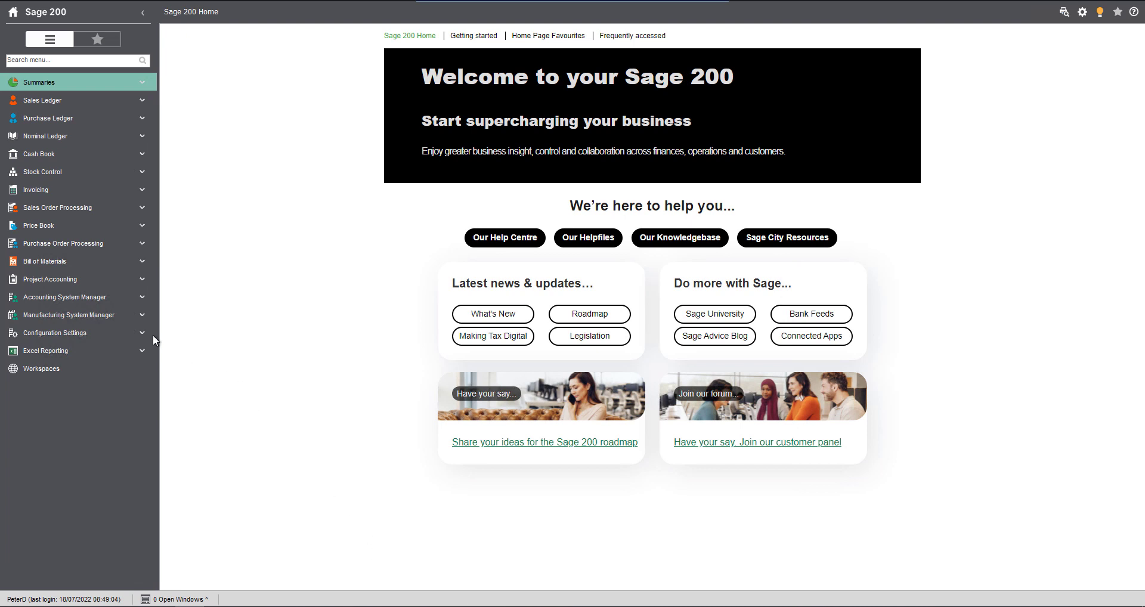
pyautogui.click(115, 214)
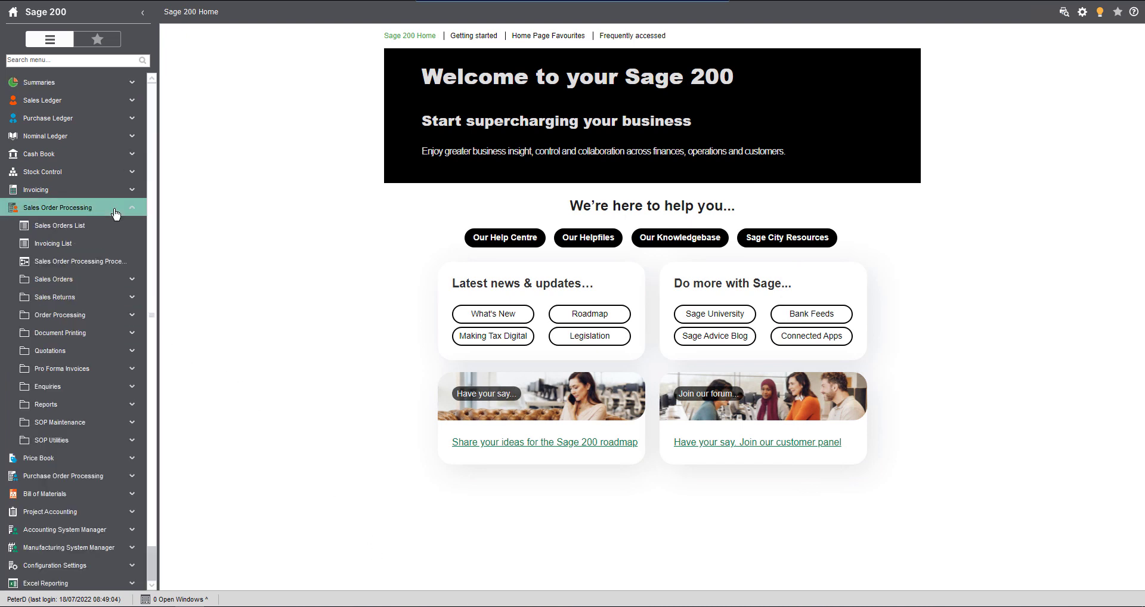
pyautogui.click(119, 440)
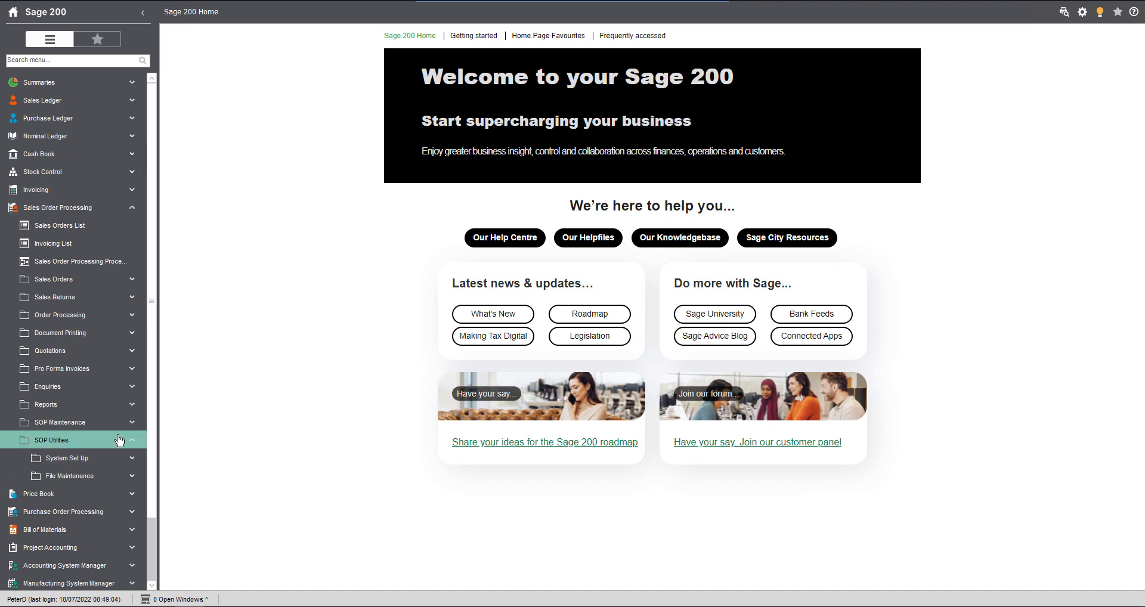
pyautogui.click(117, 459)
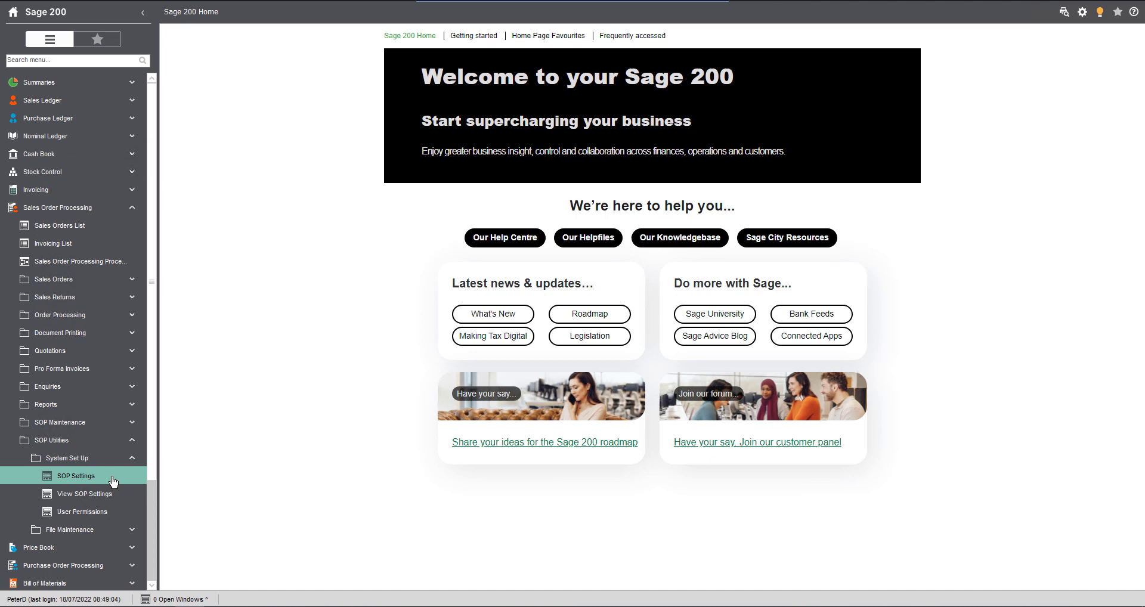
pyautogui.click(114, 480)
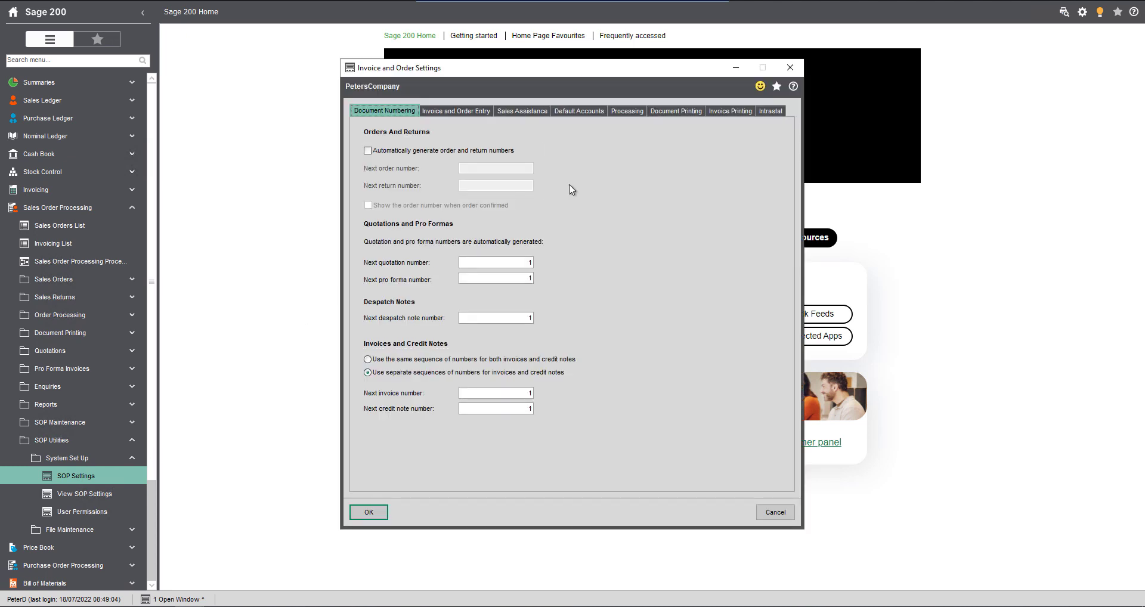
pyautogui.click(628, 112)
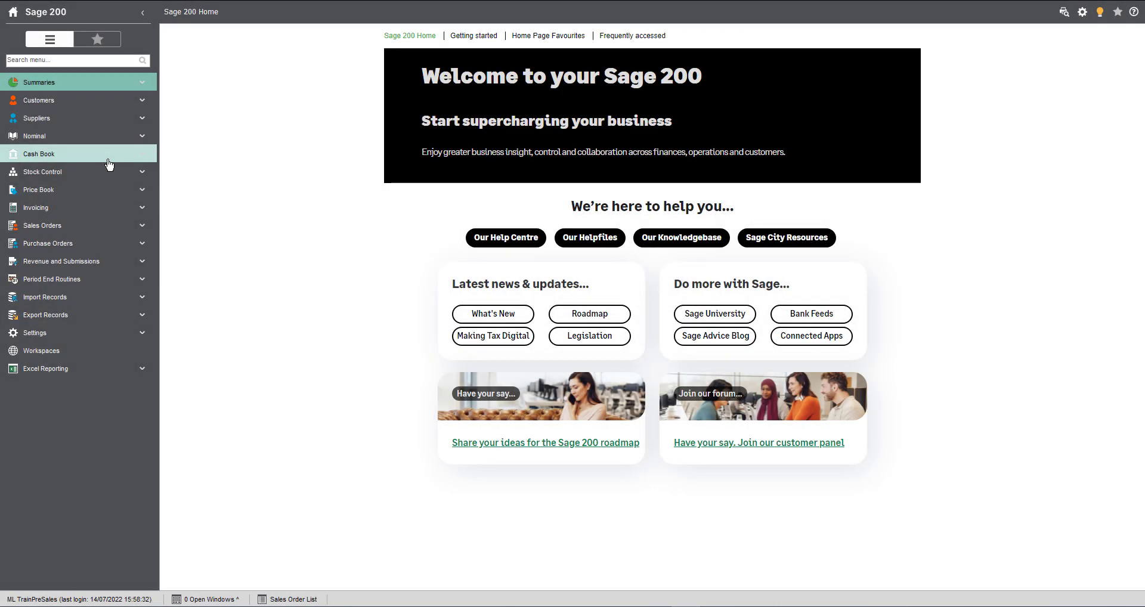
pyautogui.click(116, 335)
pyautogui.click(89, 368)
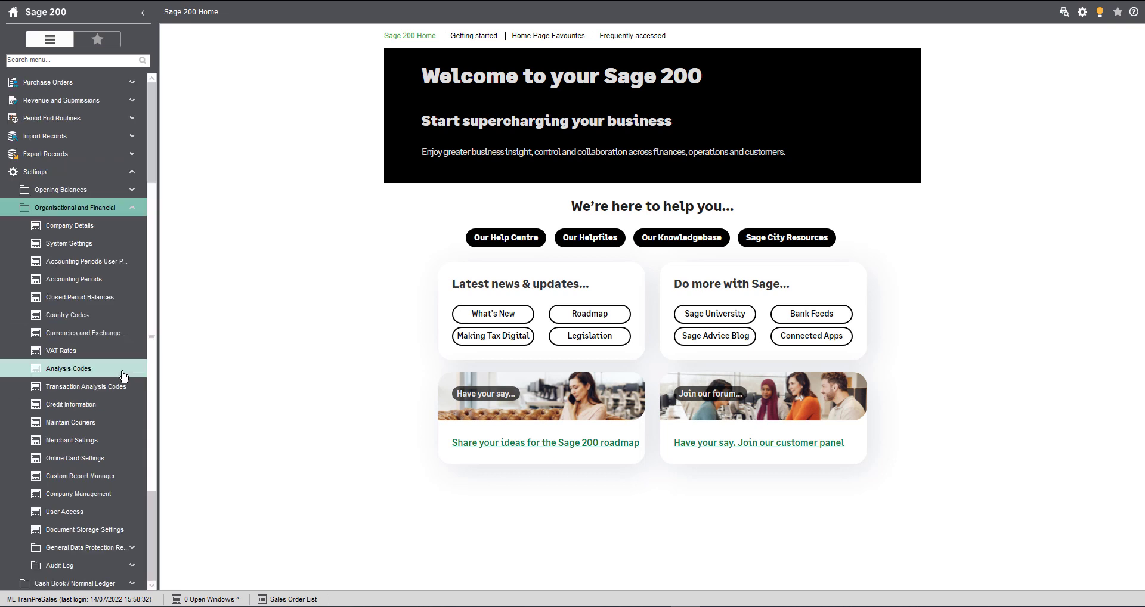
pyautogui.click(113, 426)
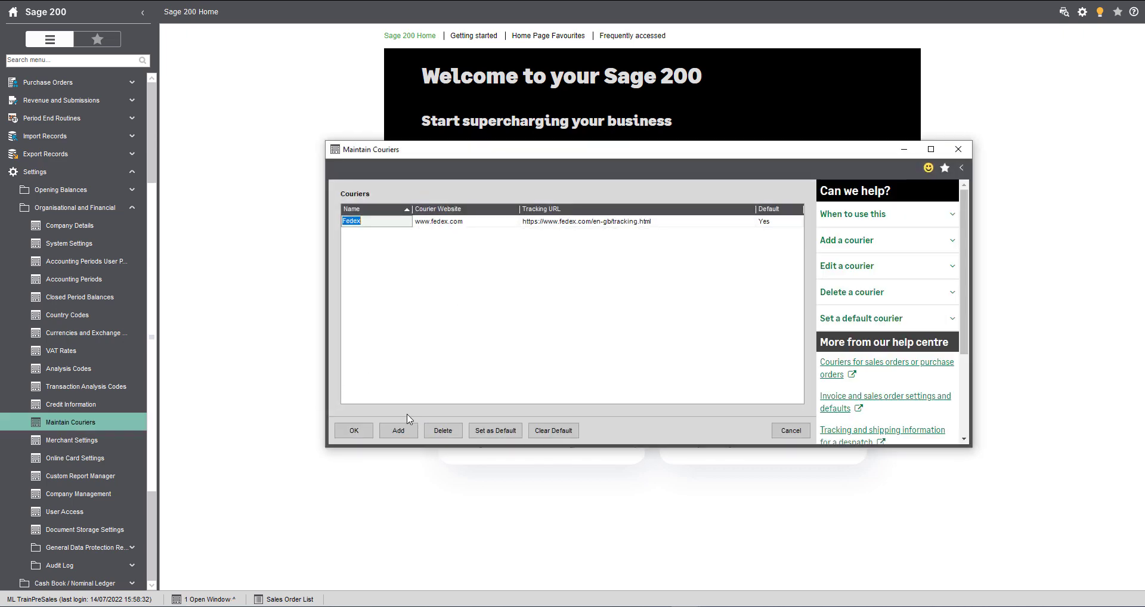
pyautogui.click(392, 432)
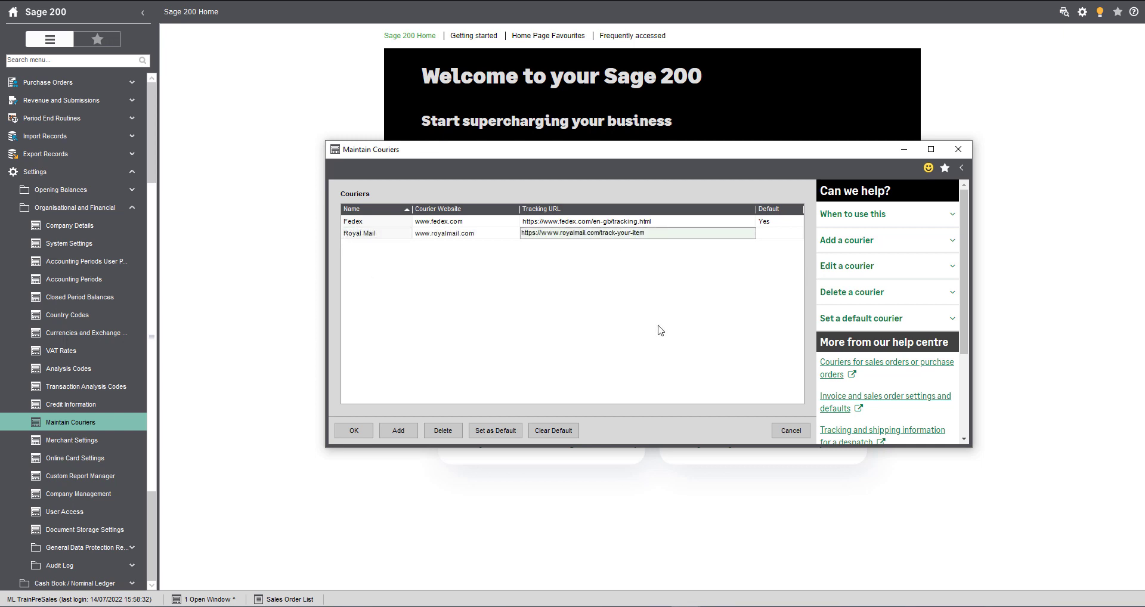
pyautogui.click(353, 430)
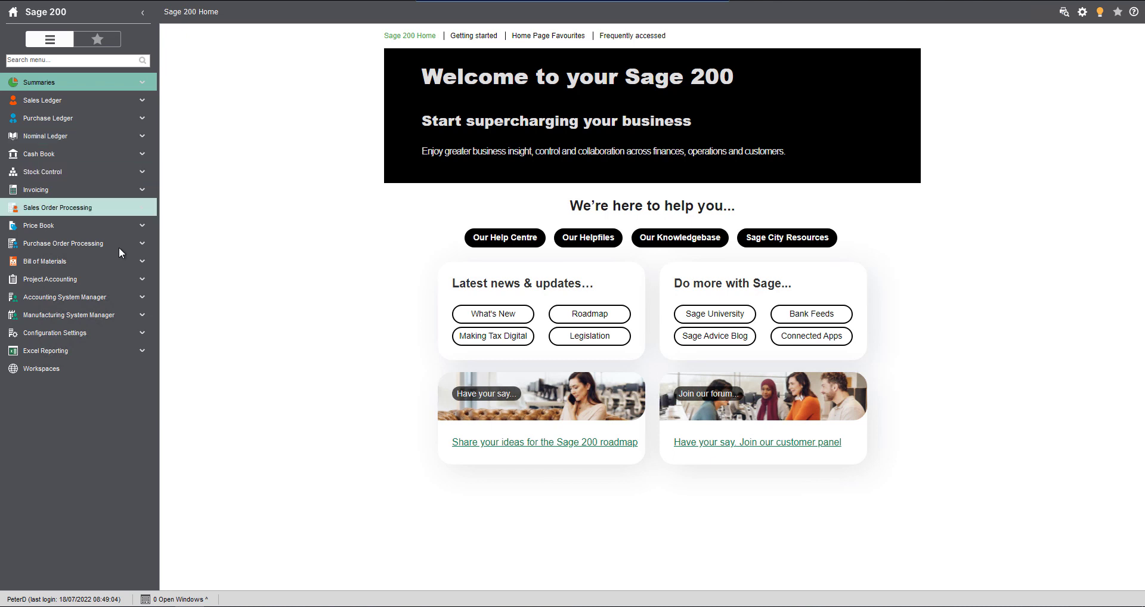
# - Expand Accounting System Manager and its Settings folder in the navigation menu
pyautogui.click(118, 298)
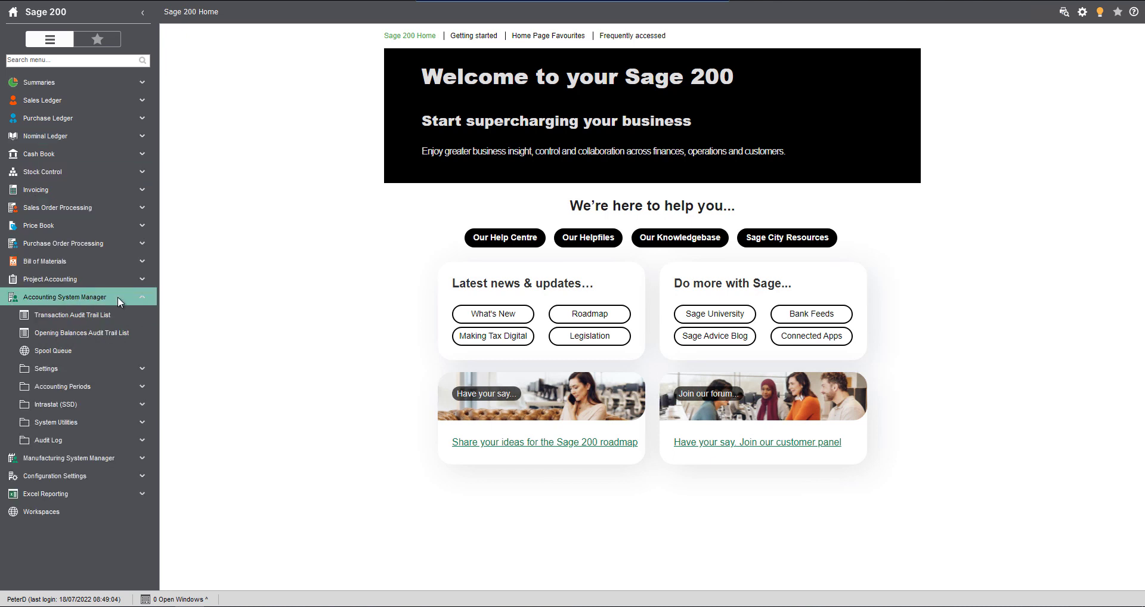
pyautogui.click(126, 369)
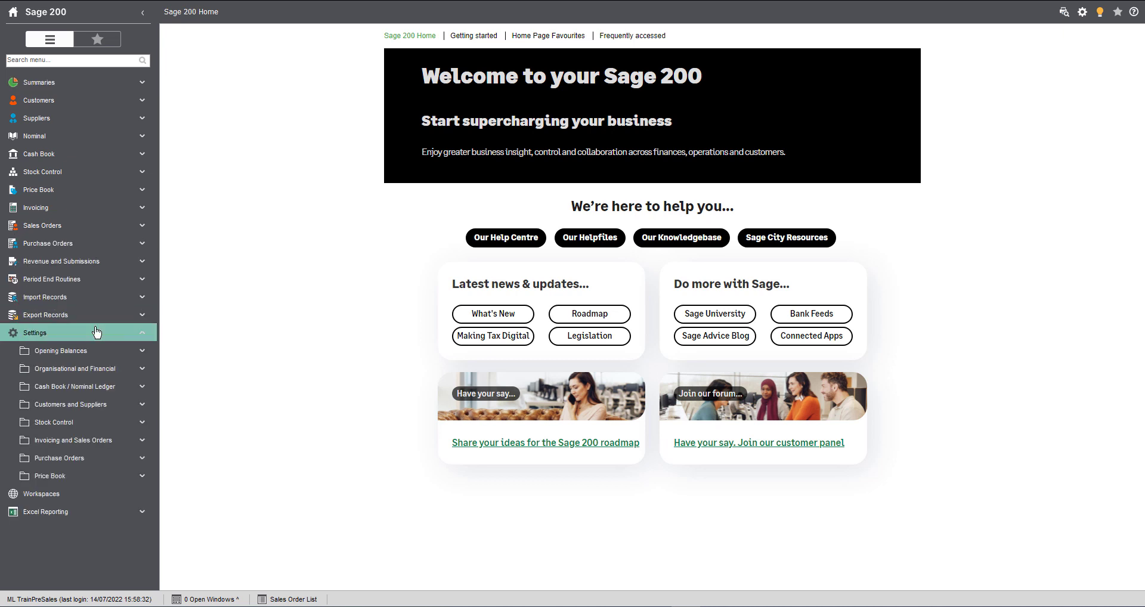
# - Open Maintain Incoterms and Maintain Reasons for Export (Gift, Return, Sale, Sample) from Invoicing and Sales Orders settings
pyautogui.click(127, 440)
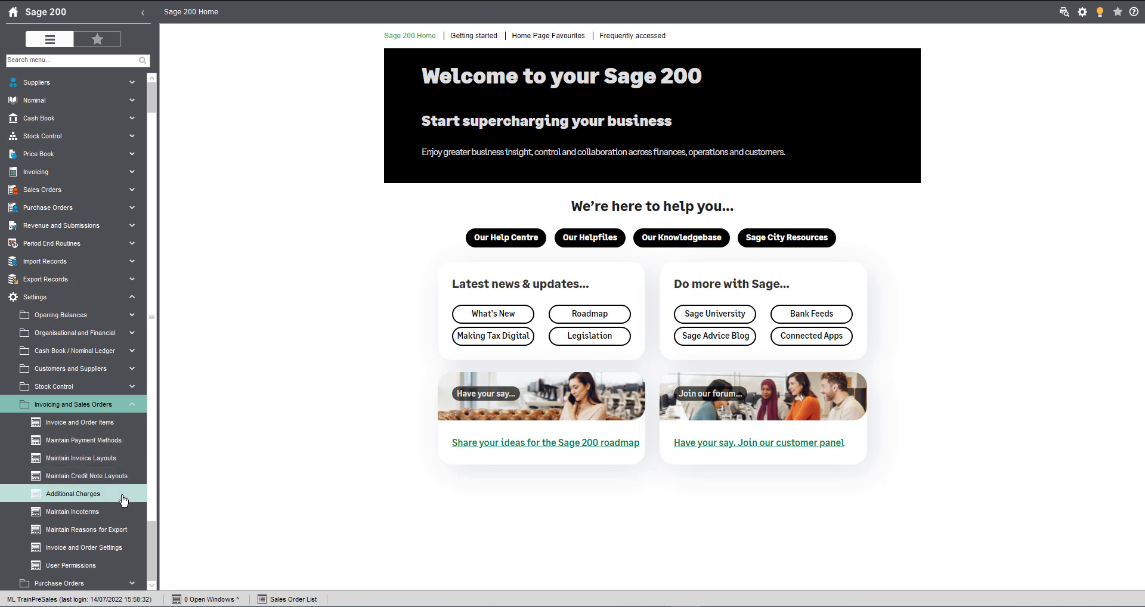
pyautogui.click(111, 512)
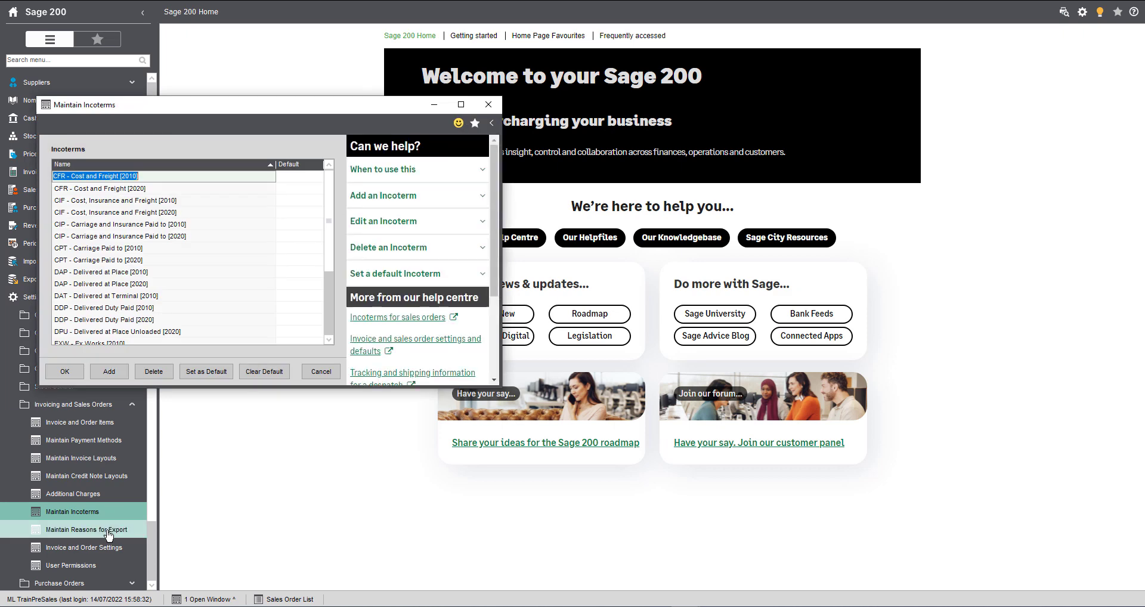
pyautogui.click(108, 529)
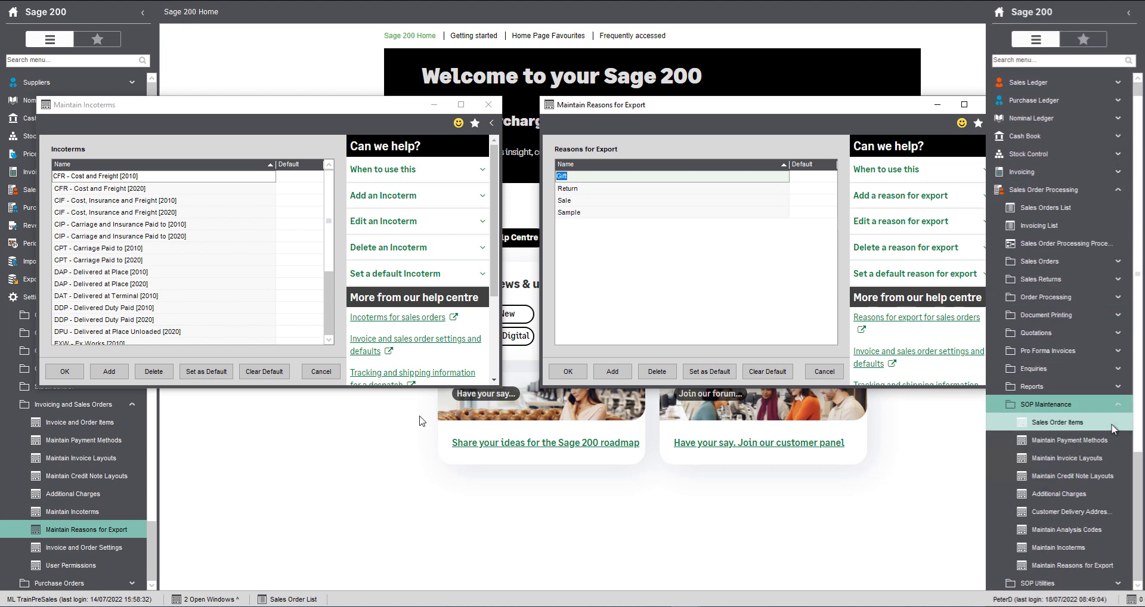
pyautogui.moveTo(331, 197); pyautogui.dragTo(327, 262)
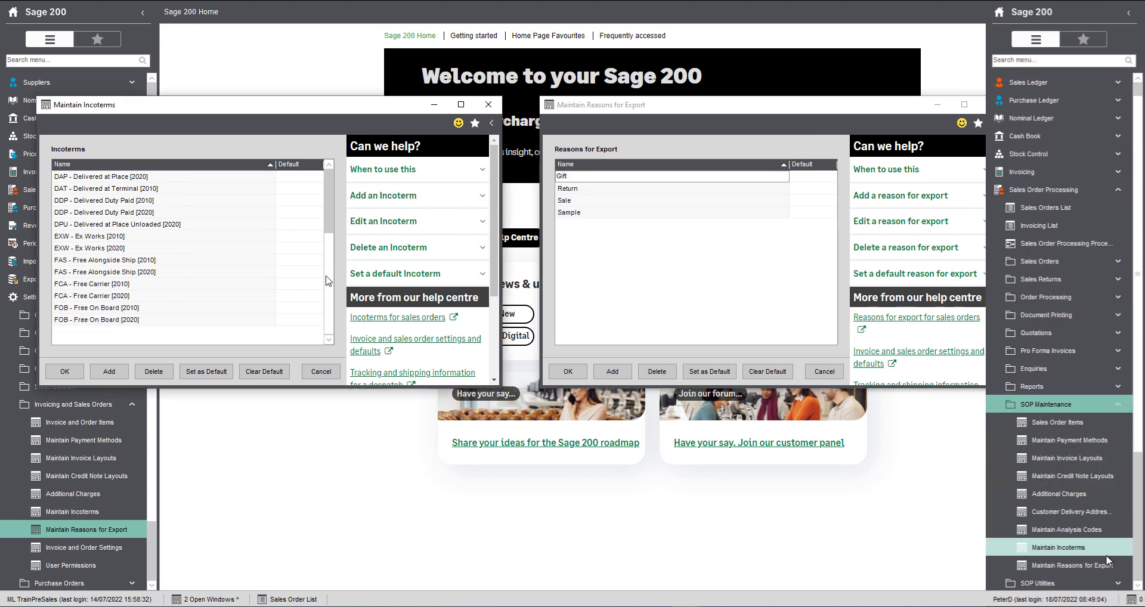
pyautogui.scroll(5, 326, 280)
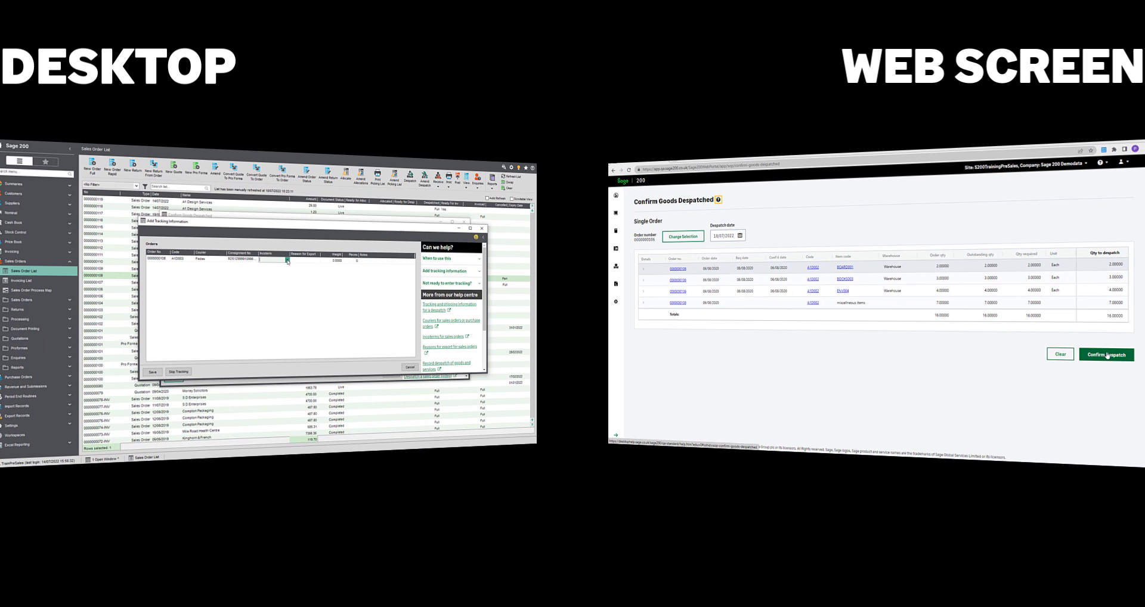
pyautogui.click(288, 260)
pyautogui.click(1106, 355)
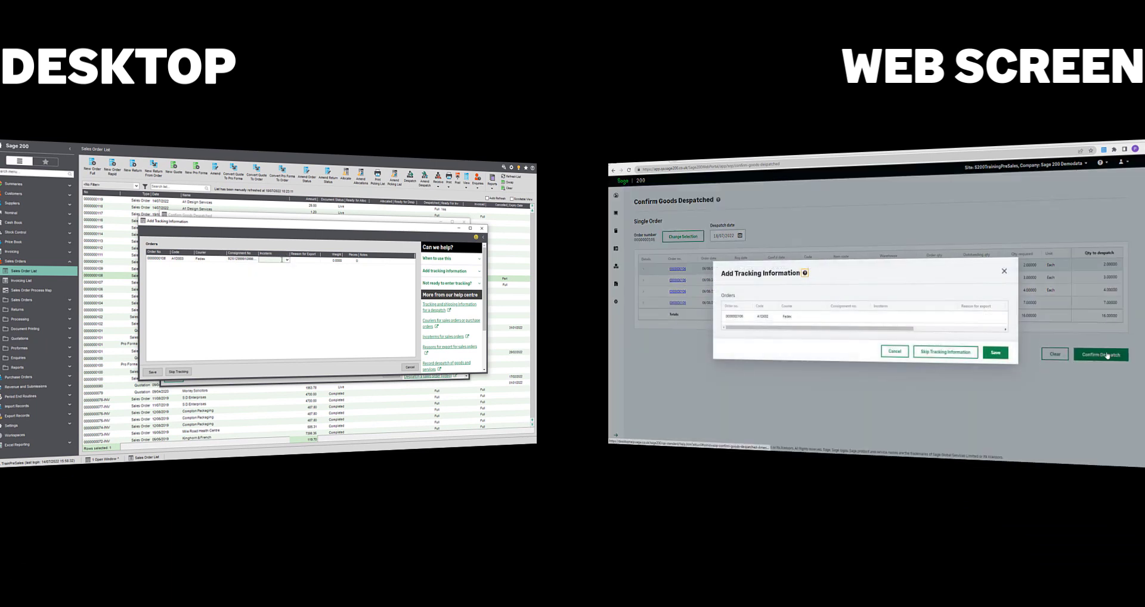
pyautogui.click(840, 317)
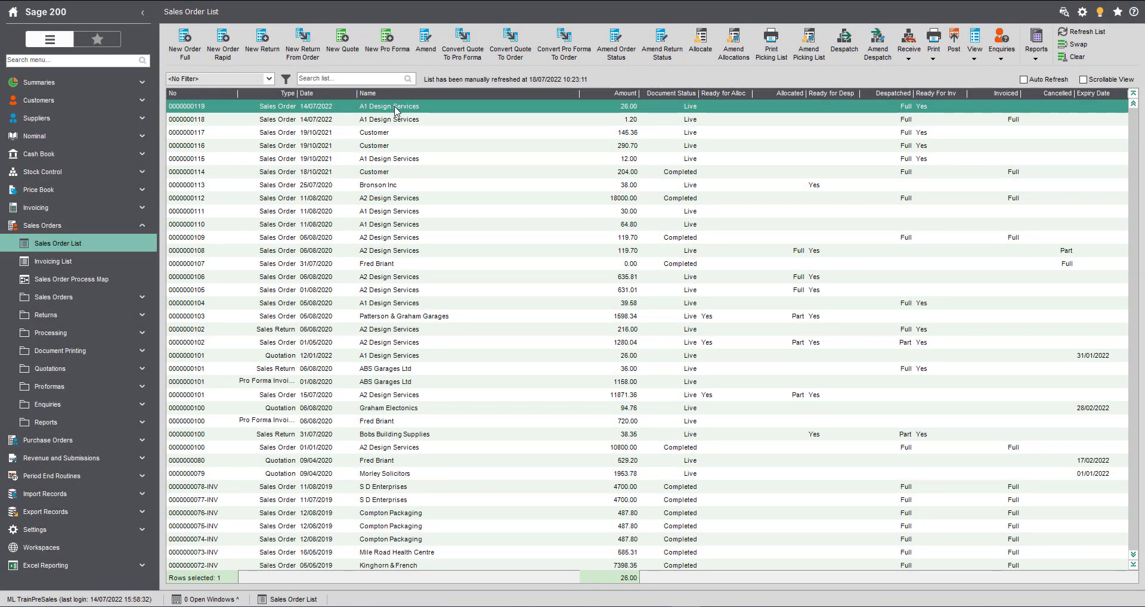
pyautogui.click(975, 40)
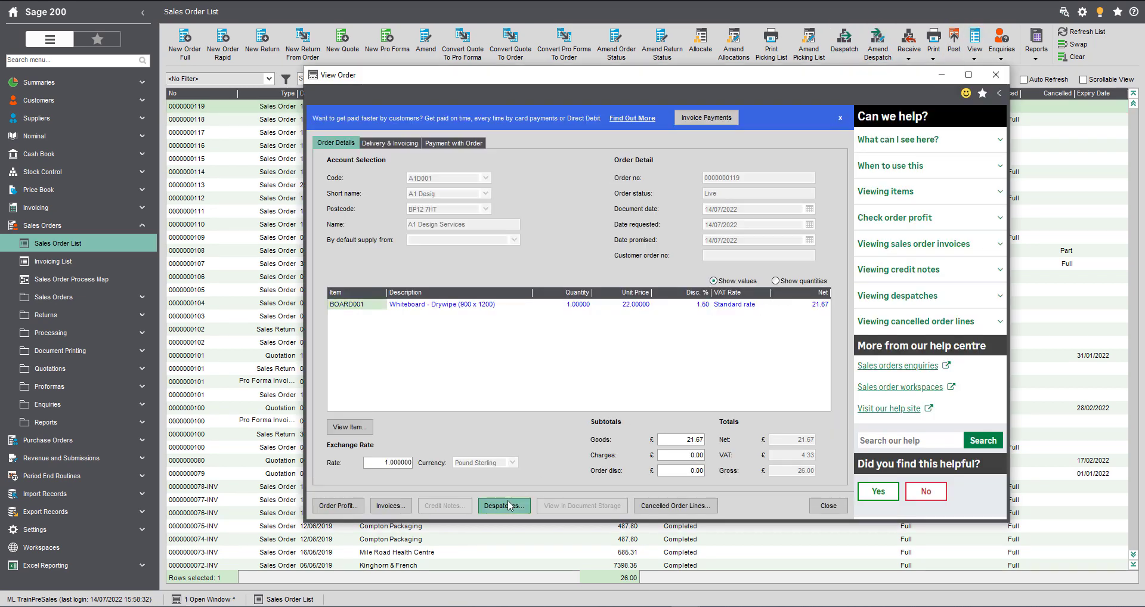
pyautogui.click(504, 505)
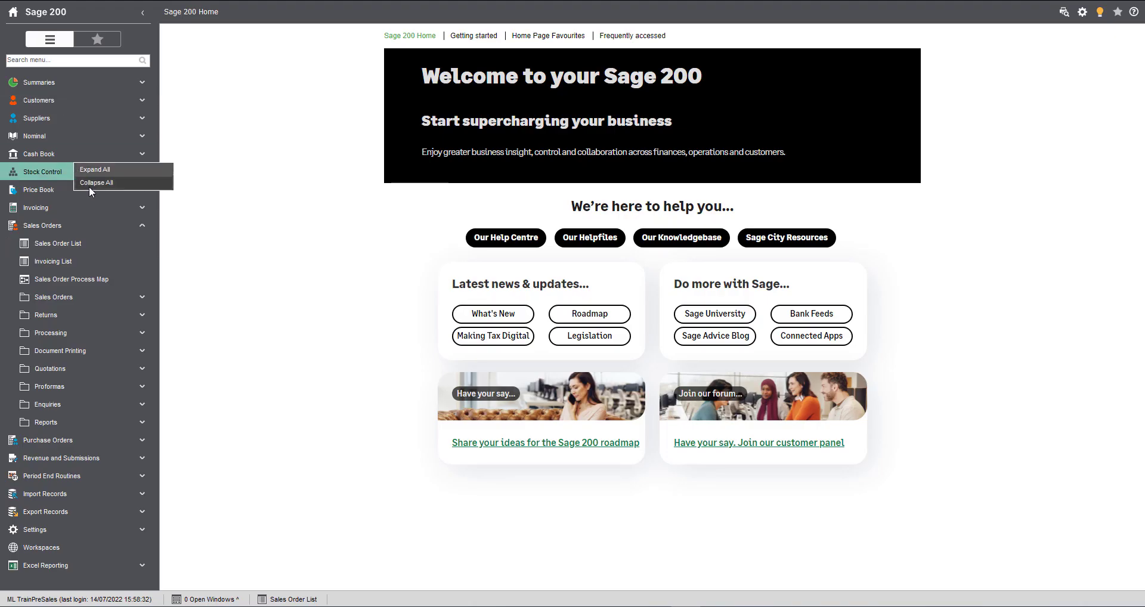
# - Open the Republic of Ireland legislation updates and the New Intrastat requirements article
pyautogui.click(89, 225)
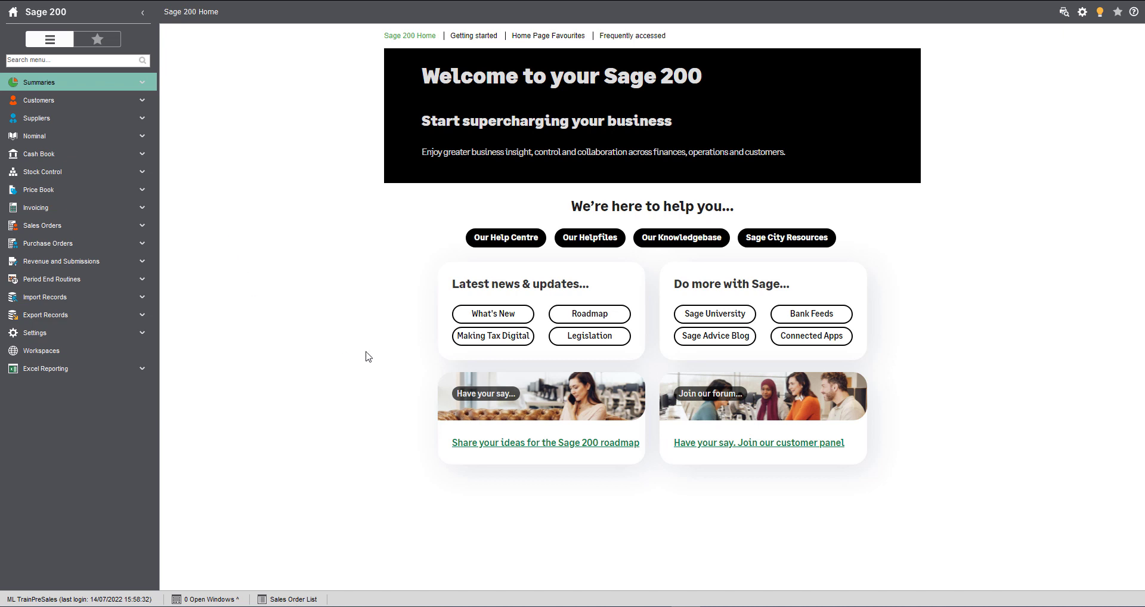
pyautogui.click(586, 335)
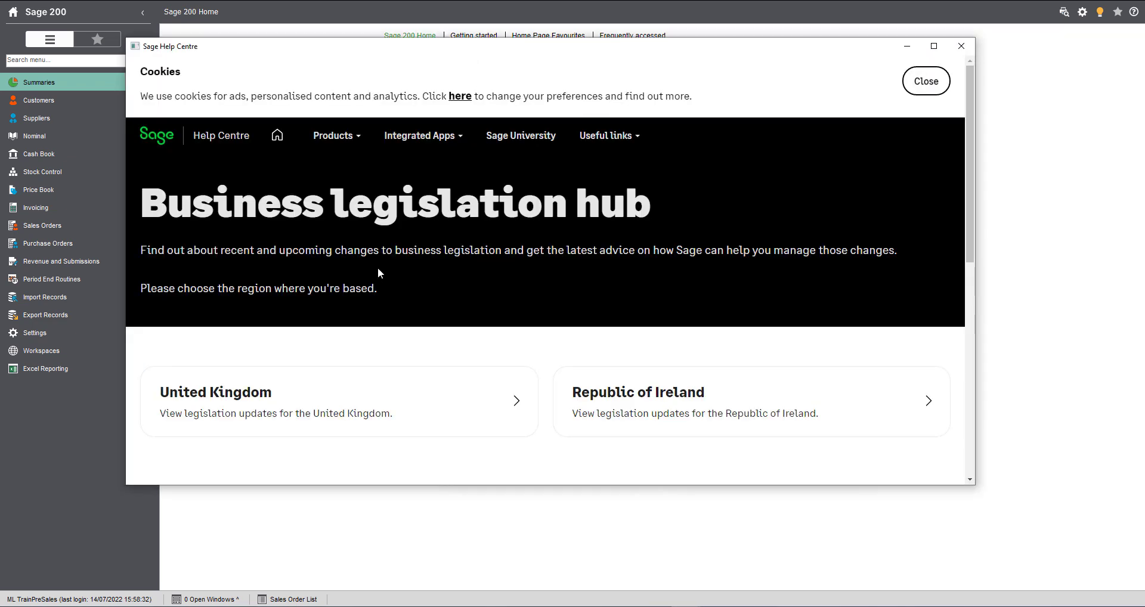
pyautogui.click(718, 404)
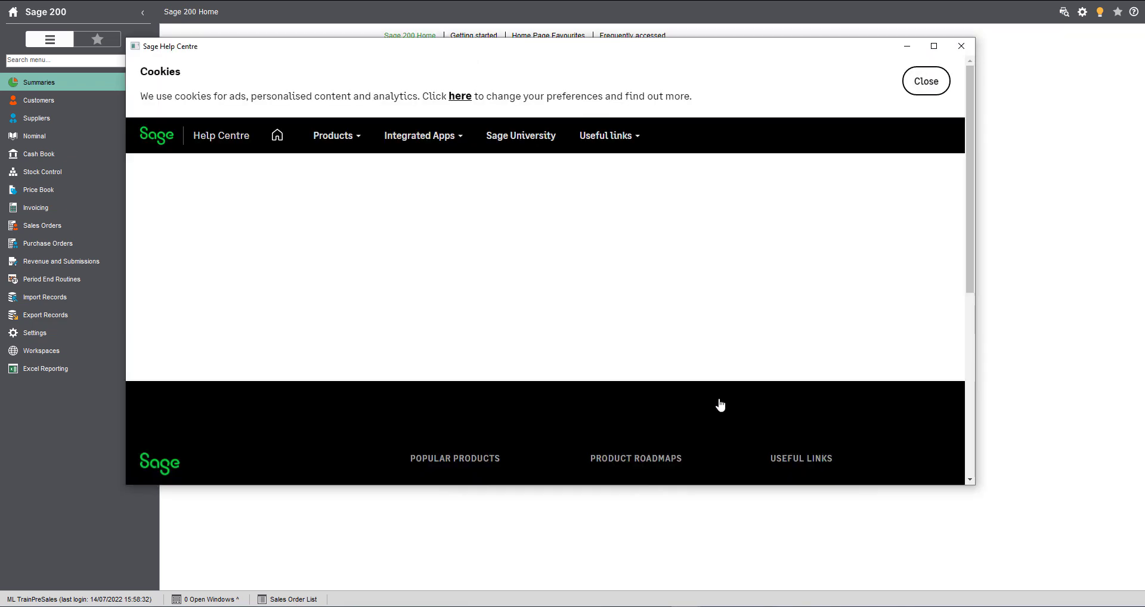
pyautogui.scroll(-2, 549, 384)
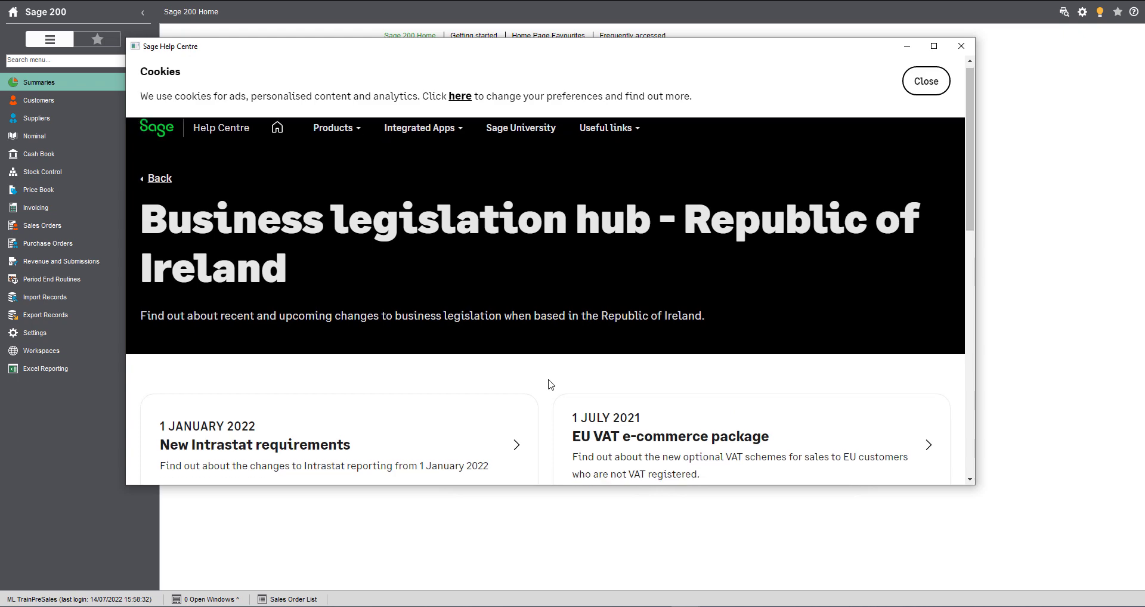
pyautogui.click(344, 321)
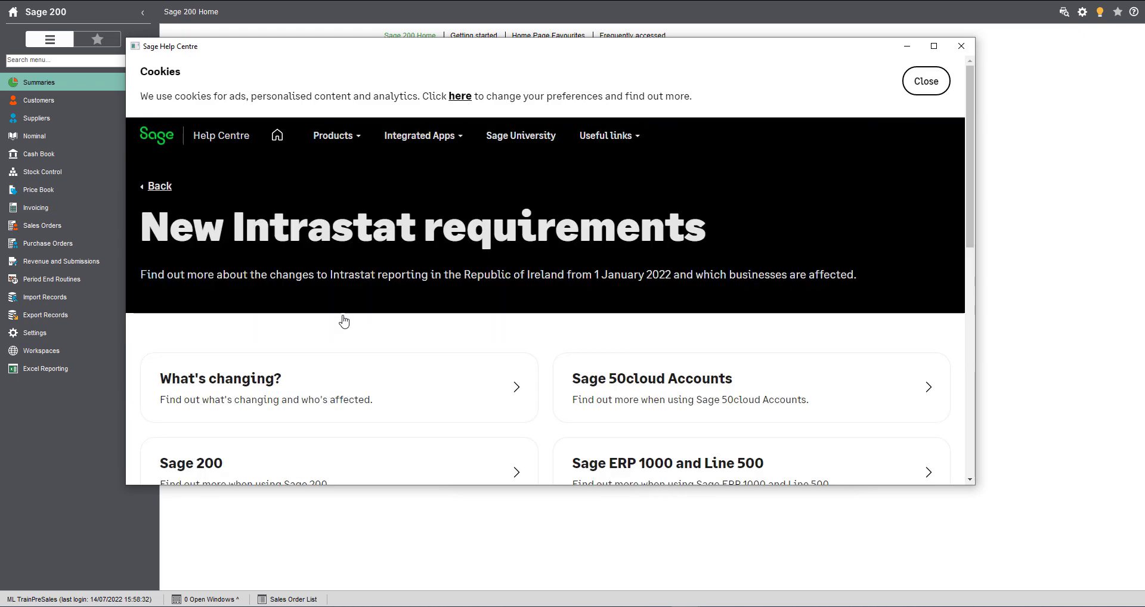